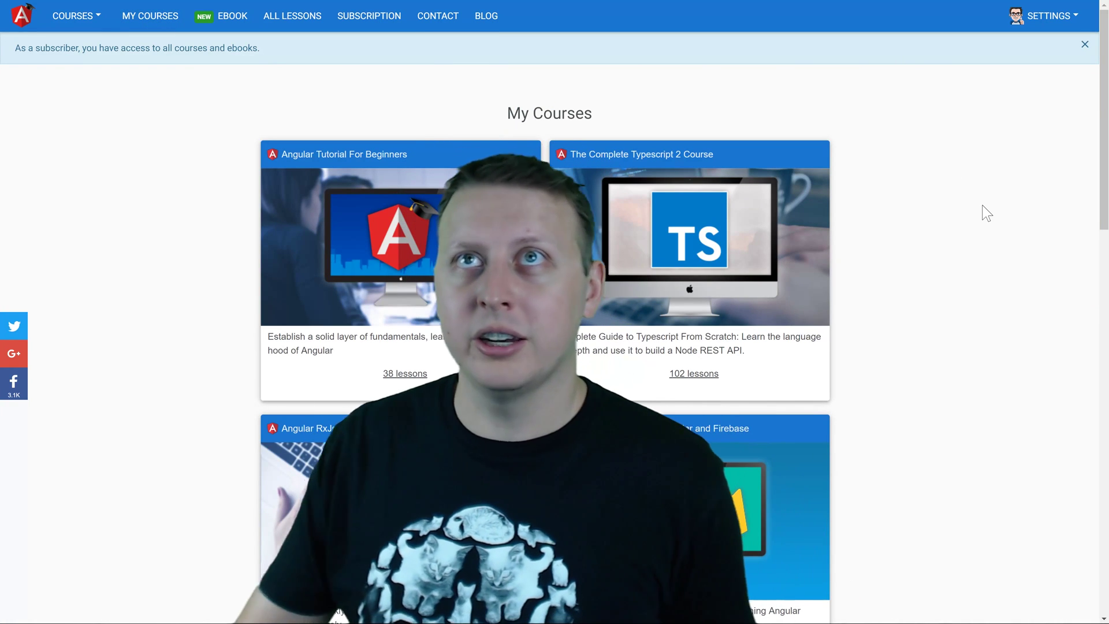
scroll(992, 224, down, 3)
scroll(995, 229, down, 3)
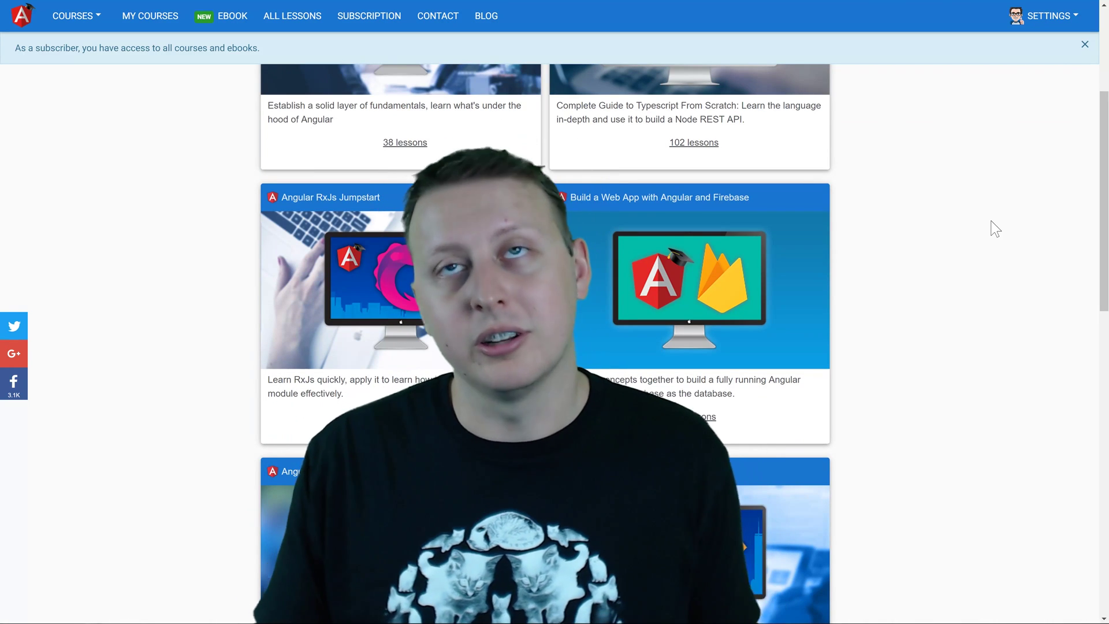
scroll(903, 252, down, 10)
scroll(904, 251, down, 10)
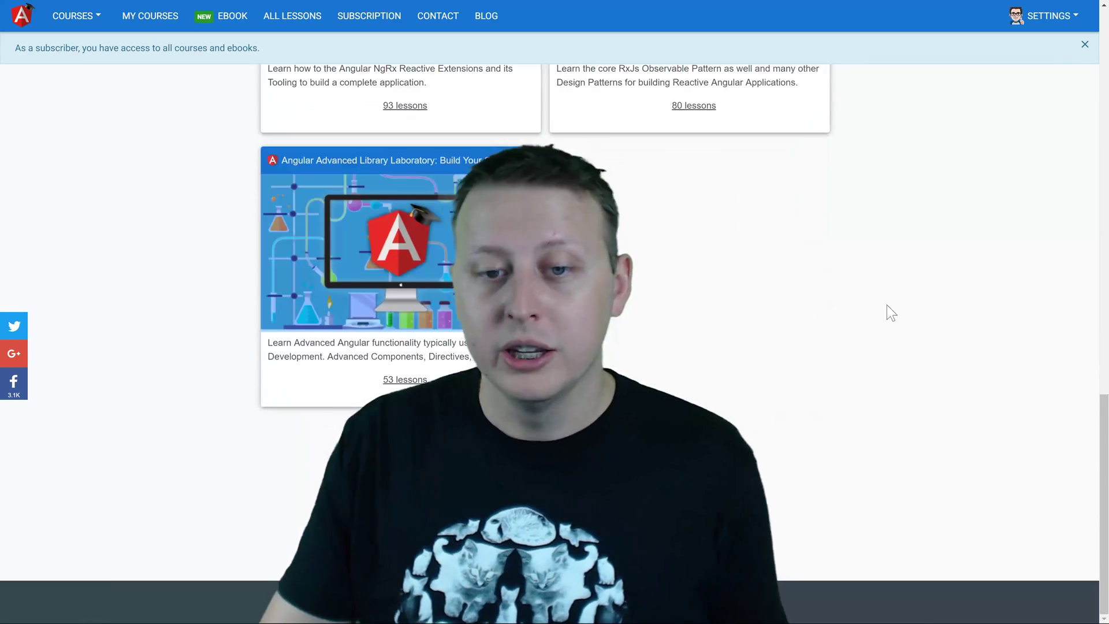
scroll(876, 327, up, 3)
scroll(259, 146, up, 5)
scroll(258, 145, up, 5)
scroll(258, 146, up, 3)
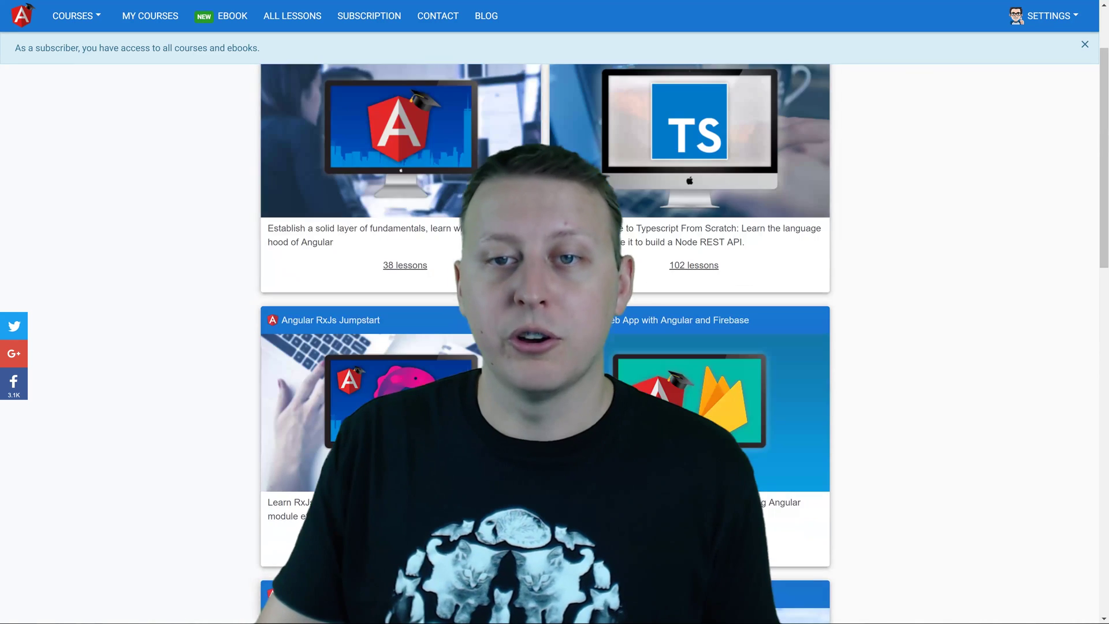
scroll(258, 146, up, 2)
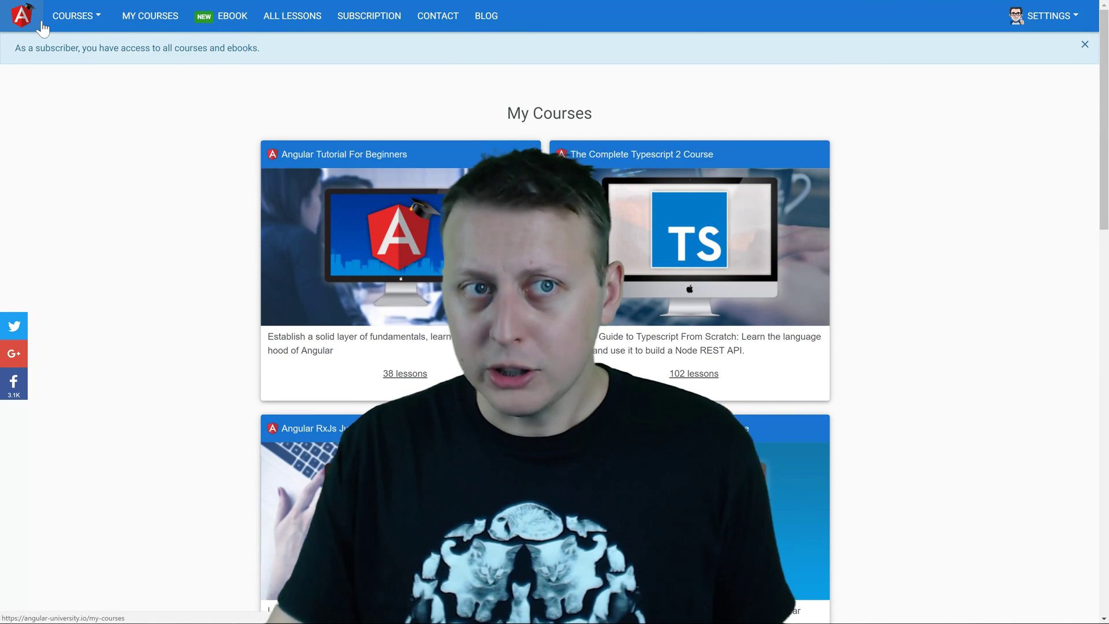
- Return from My Courses to the Angular University home page via the Angular logo
click(22, 20)
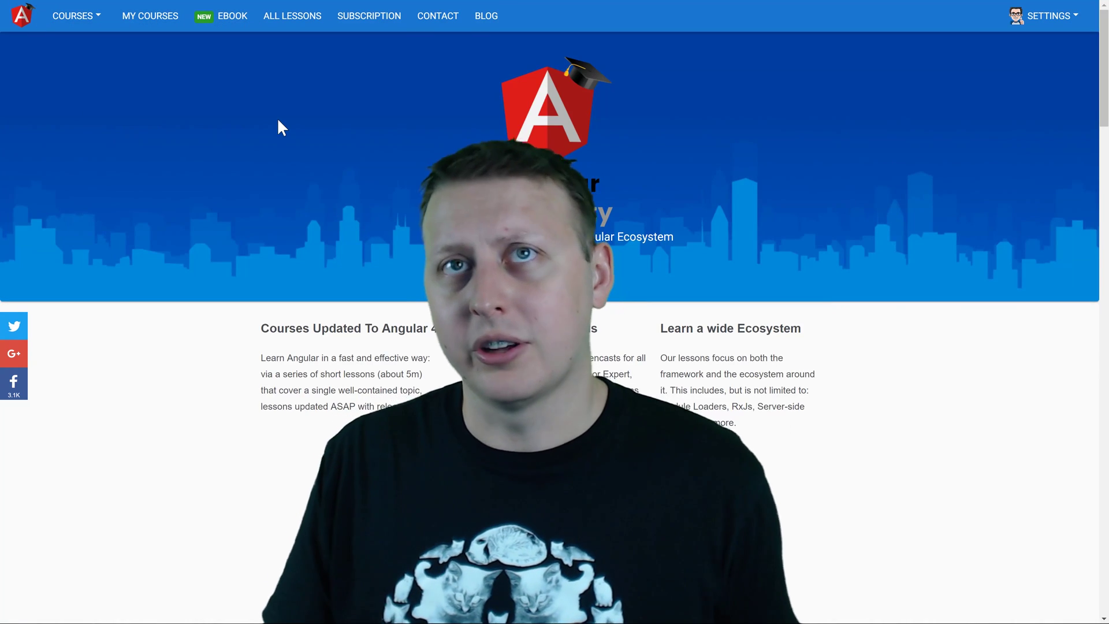